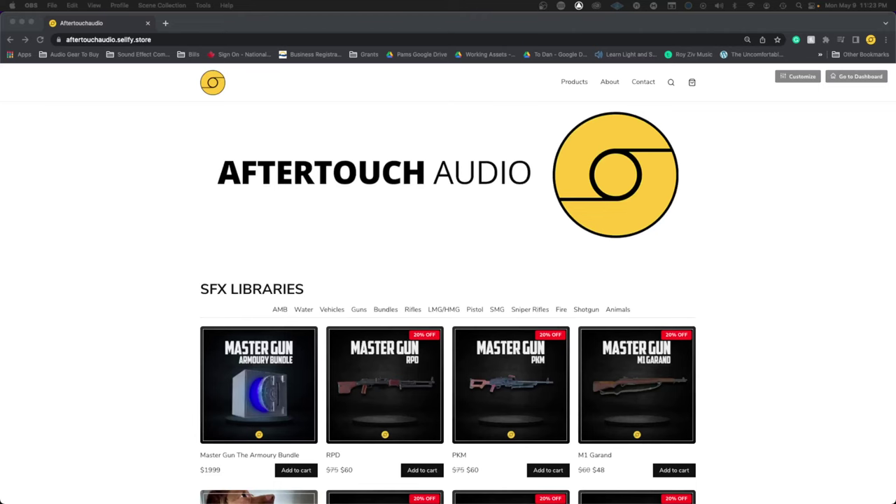
# - Scroll through the Aftertouch Audio SFX product grid to the footer, then back up slightly
pyautogui.scroll(-1, 95, 267)
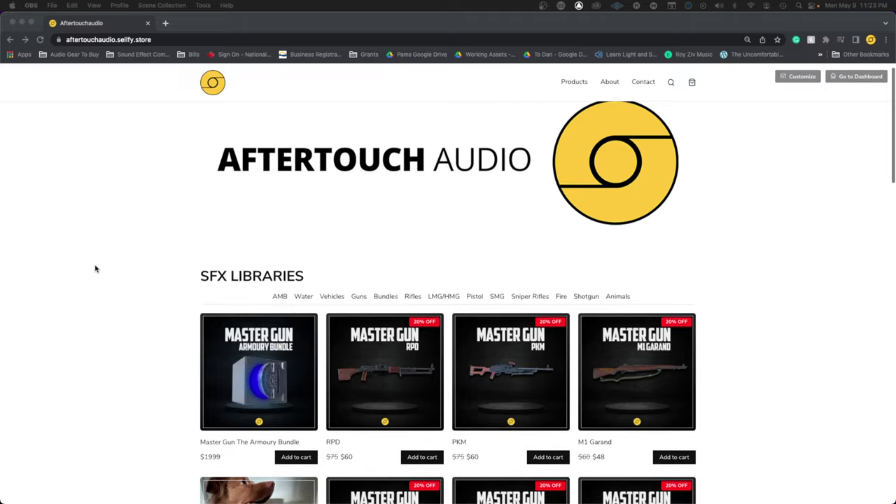
pyautogui.scroll(-10, 96, 269)
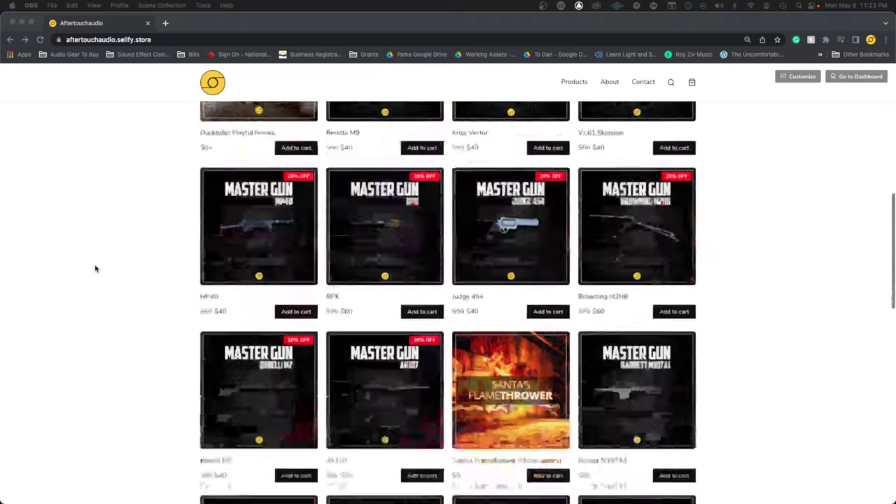
pyautogui.scroll(-10, 96, 269)
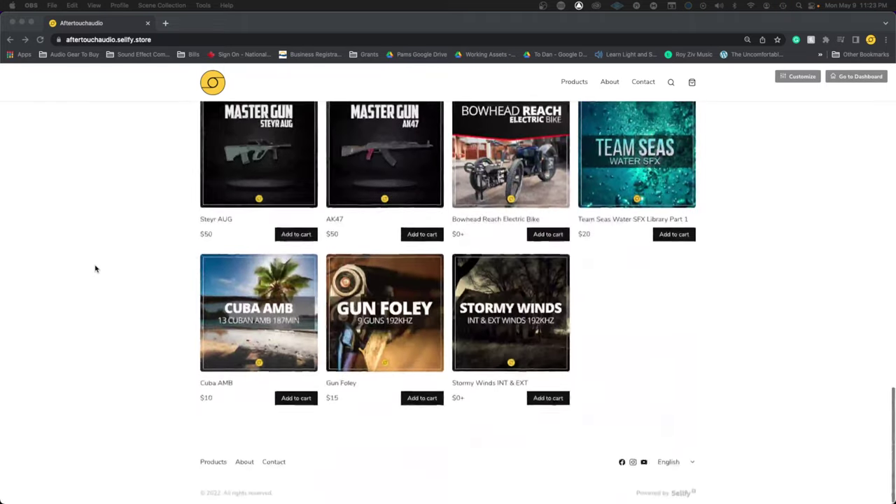
pyautogui.scroll(6, 95, 267)
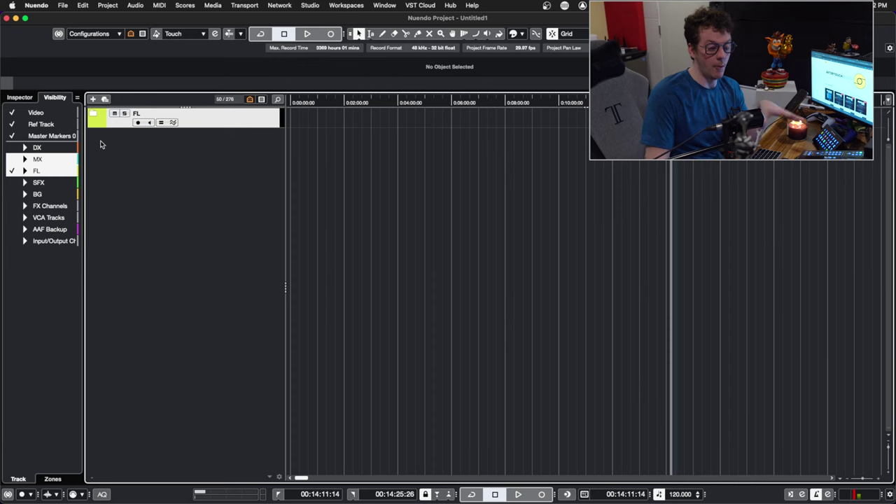
# - Expand the FL folder, scroll through its sub-tracks, and select FL Master
pyautogui.click(93, 113)
pyautogui.scroll(-3, 216, 245)
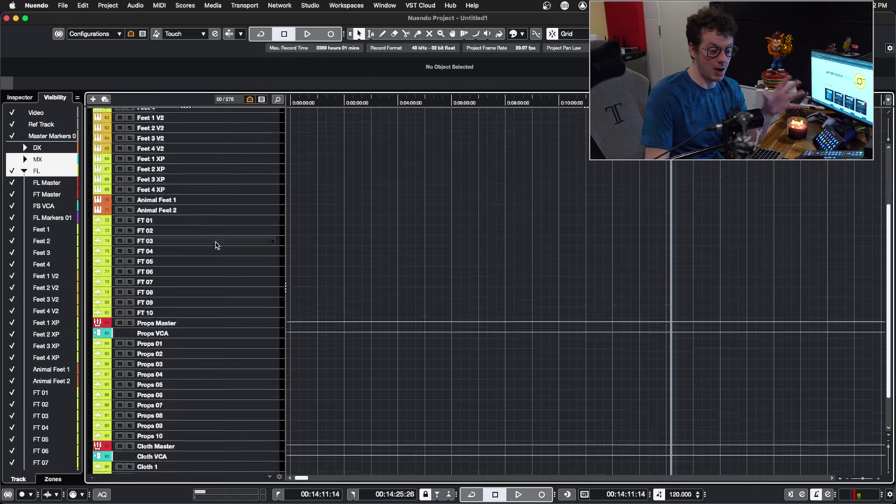
pyautogui.scroll(-1, 215, 245)
pyautogui.scroll(4, 216, 245)
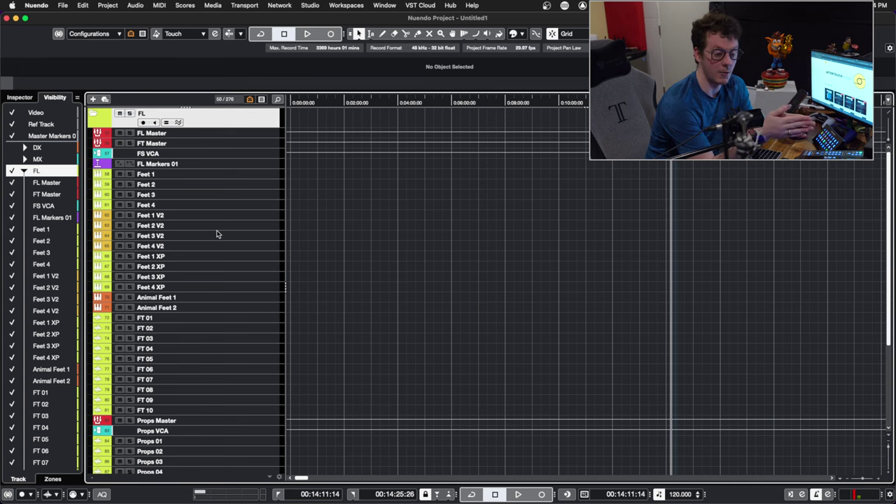
pyautogui.click(193, 133)
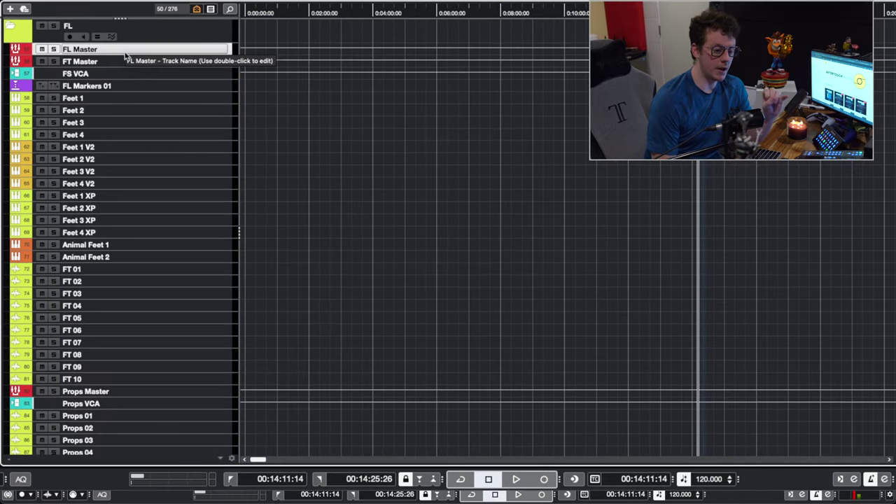
# - Select FS VCA and FL Markers 01, then reselect FL Master and open its Channel Settings
pyautogui.click(116, 74)
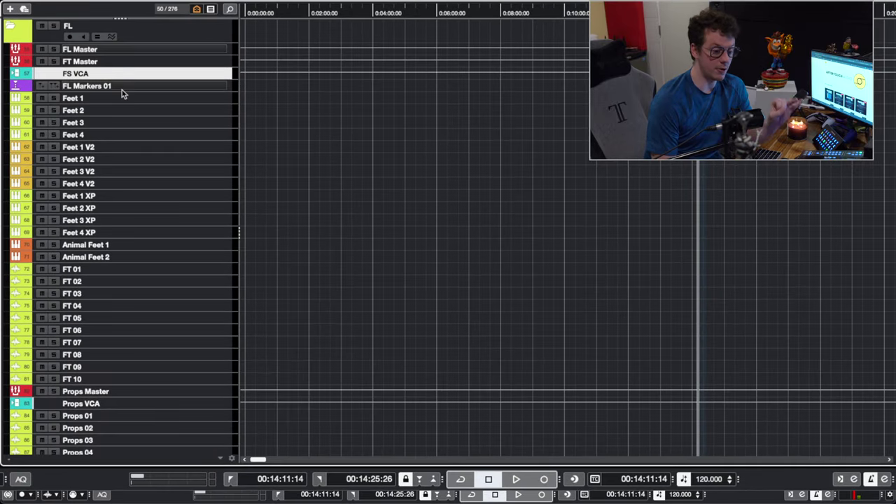
pyautogui.click(123, 90)
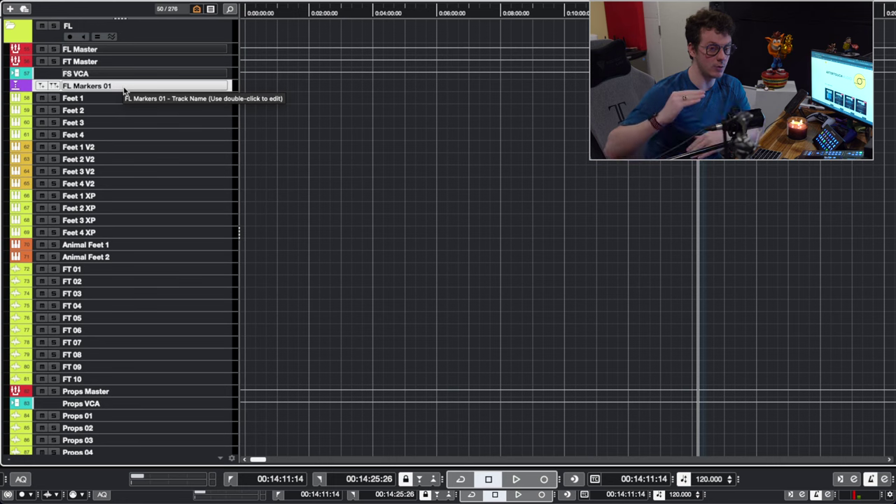
pyautogui.click(128, 50)
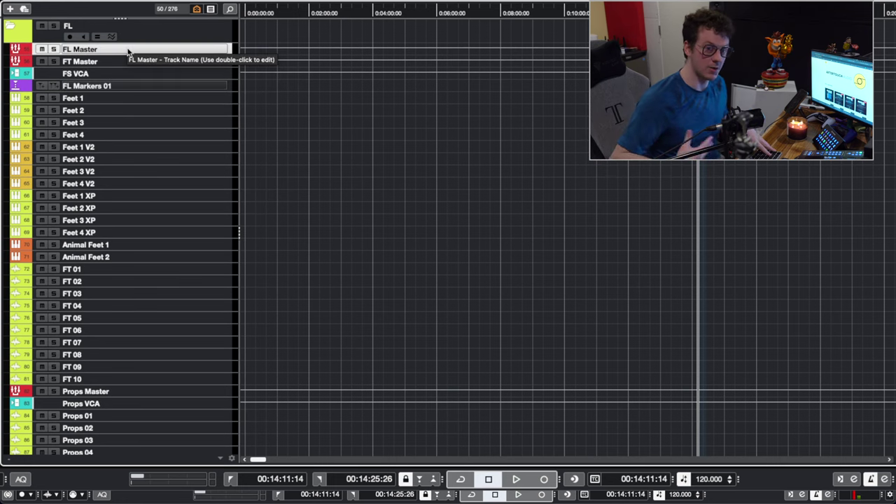
pyautogui.press('e')
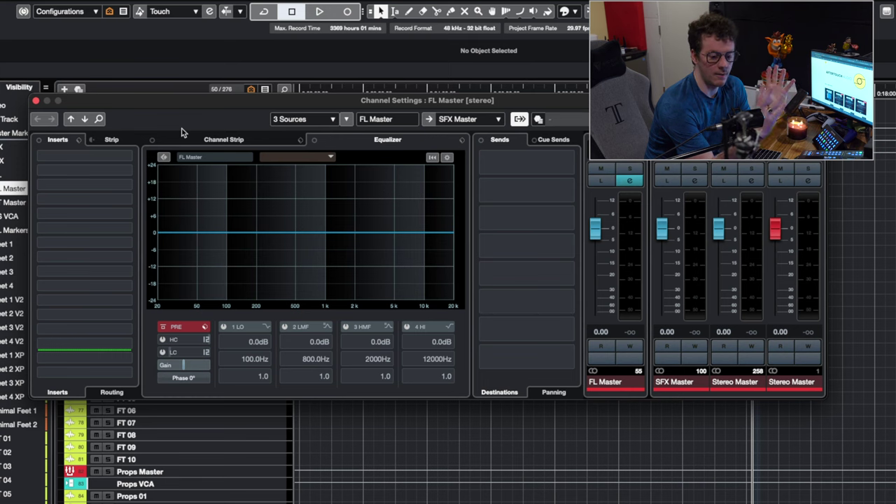
# - Inspect the SFX Master destination, then close FL Master's Channel Settings
pyautogui.click(673, 382)
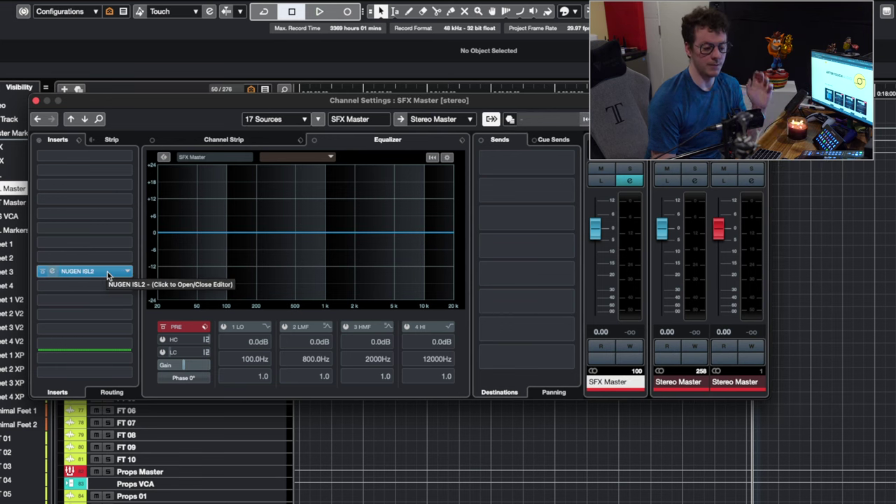
pyautogui.press('e')
pyautogui.press('e')
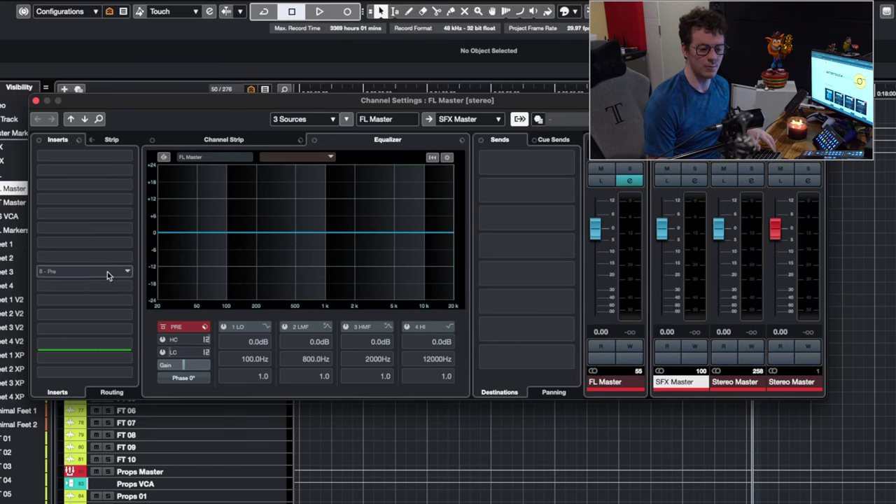
pyautogui.press('e')
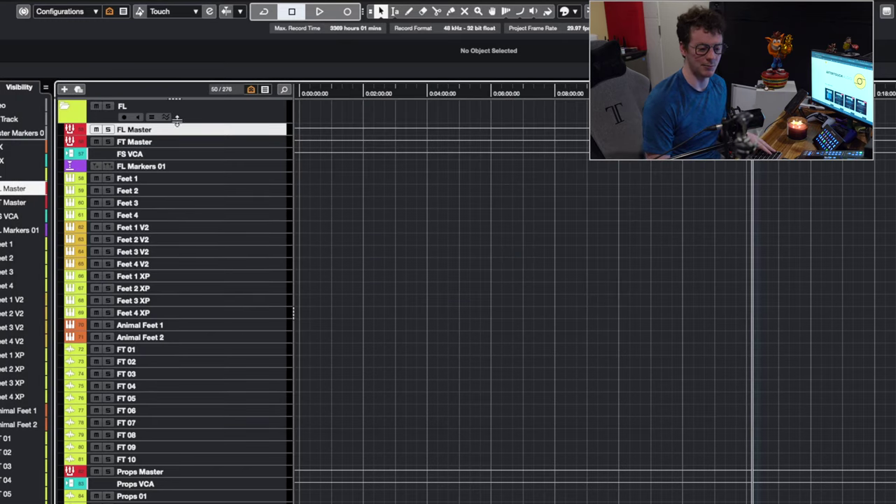
pyautogui.press('e')
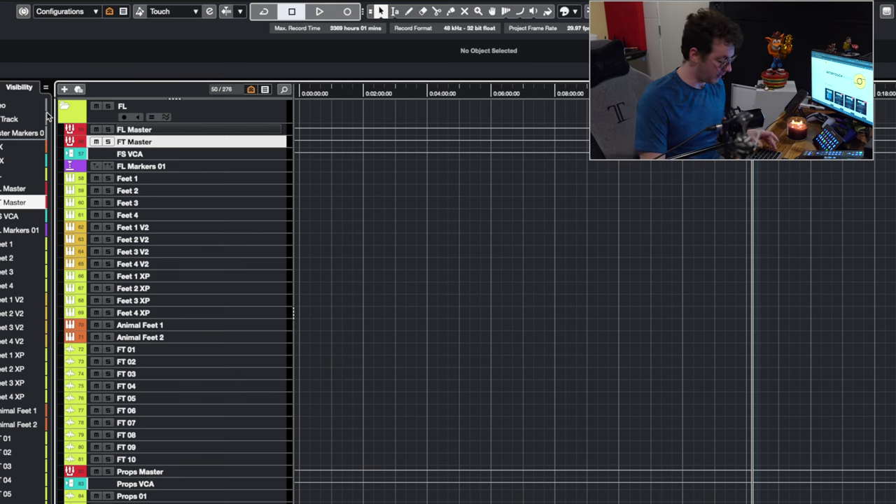
# - Open FT Master's Channel Settings with E
pyautogui.press('e')
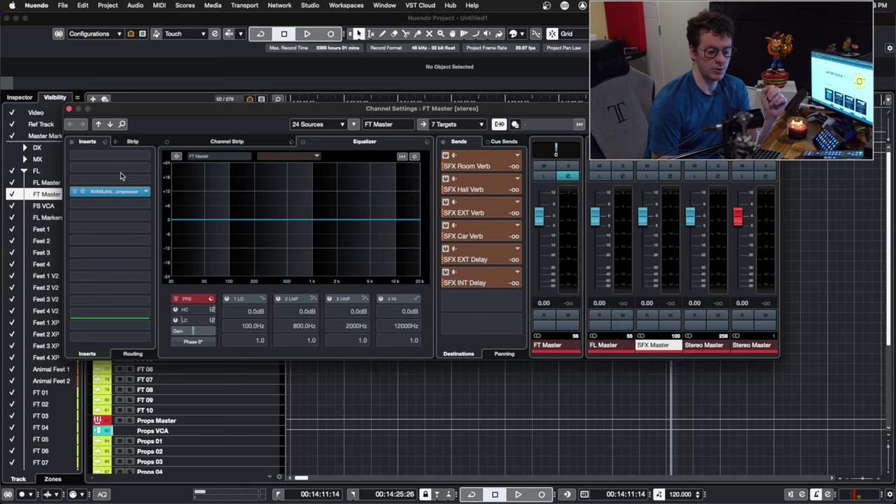
pyautogui.click(119, 192)
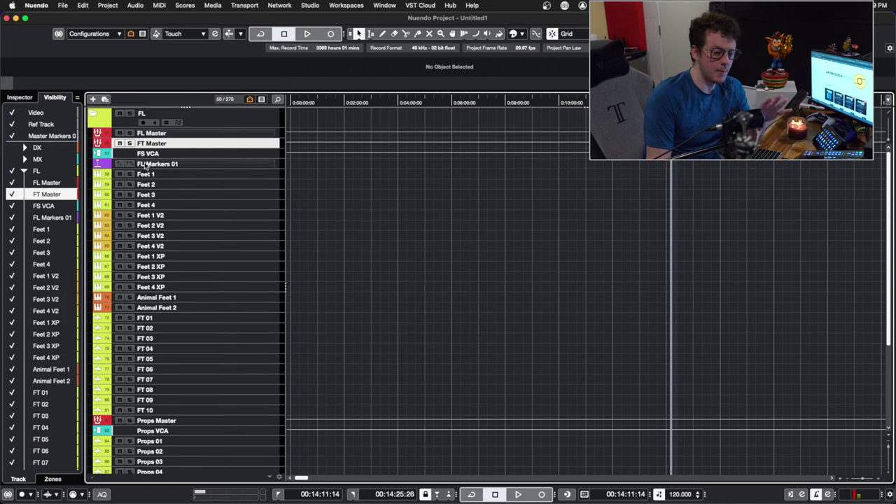
# - Open Feet 1's Kontakt Edward Ultimate instruments with the track list beside them
pyautogui.click(187, 176)
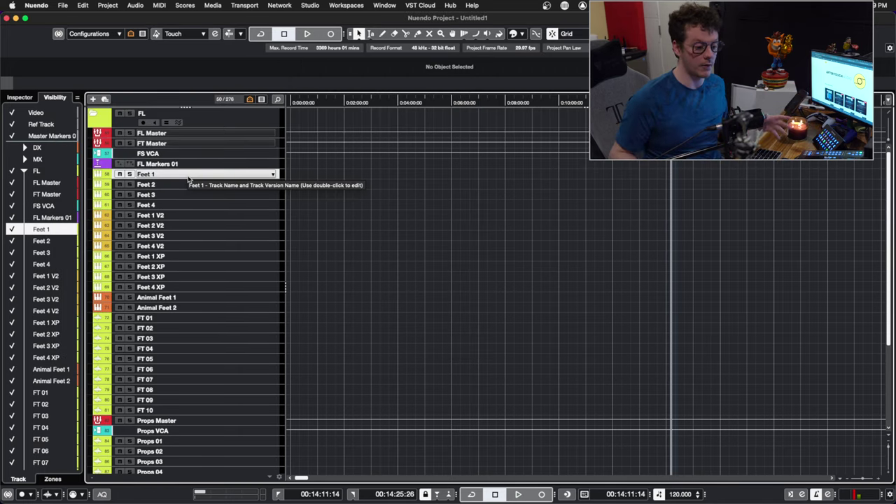
pyautogui.press('e')
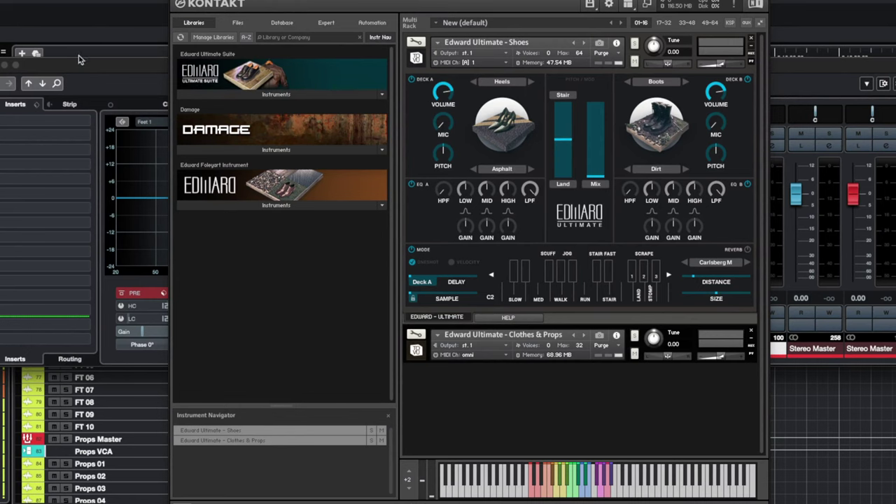
pyautogui.click(4, 70)
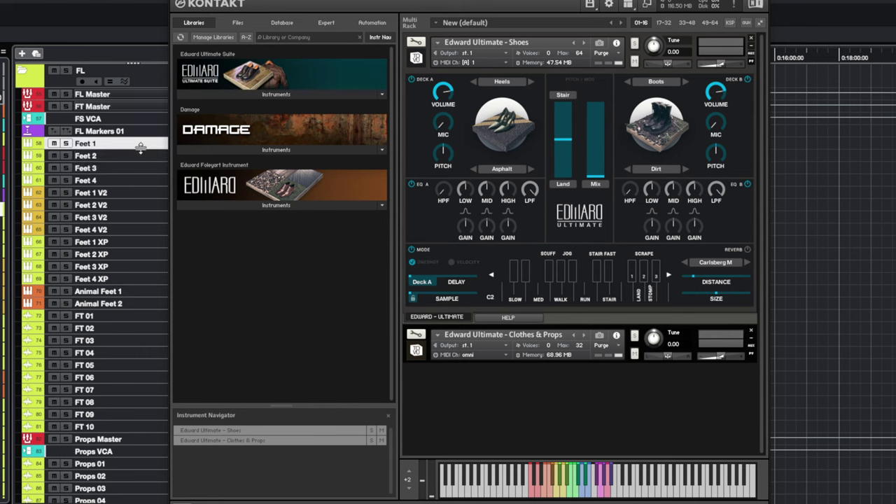
# - Enlarge and record-arm Feet 1, and expand the Clothes & Props instrument
pyautogui.moveTo(137, 152); pyautogui.dragTo(129, 159)
pyautogui.click(81, 155)
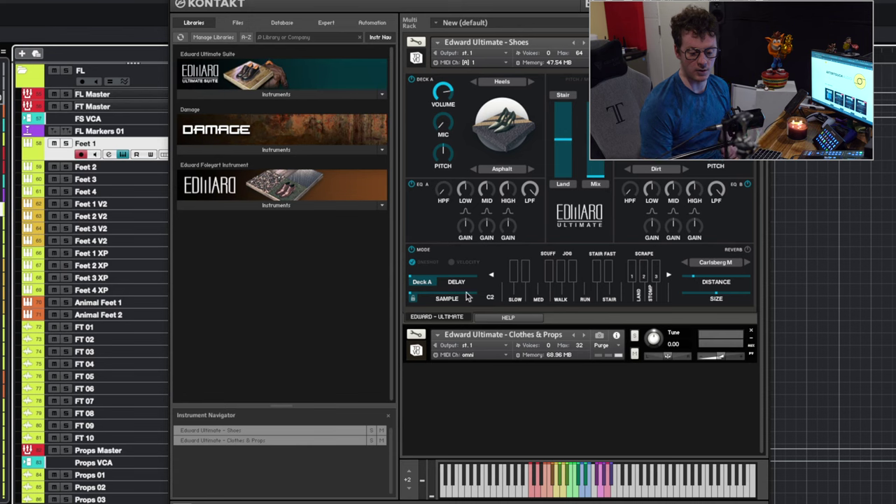
pyautogui.click(414, 350)
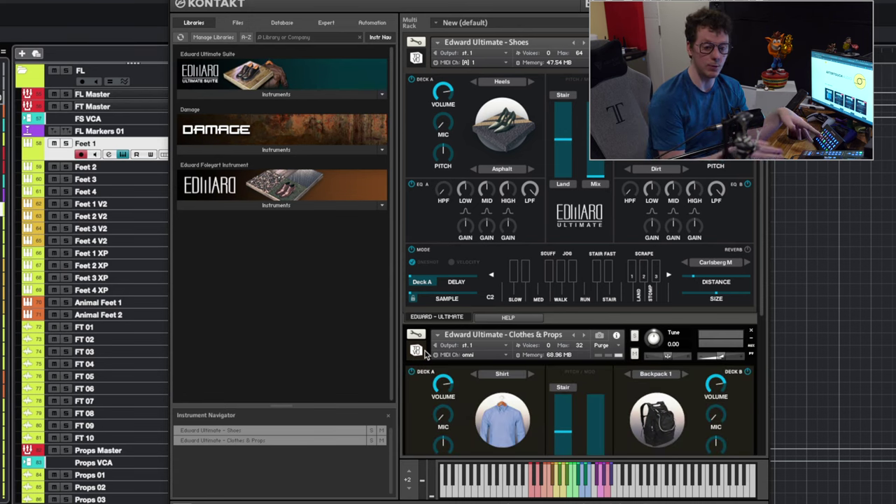
# - Load Leather 1 into Deck A and Keys into Deck B of Clothes & Props
pyautogui.scroll(-3, 500, 357)
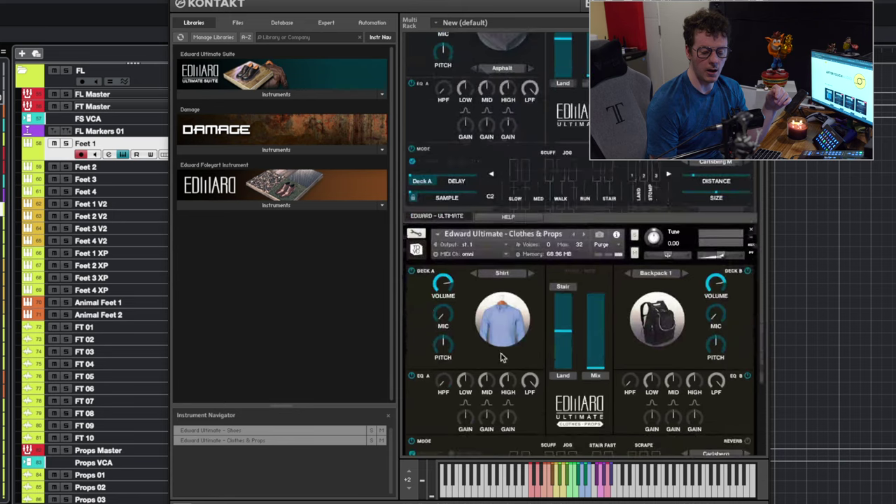
pyautogui.click(505, 274)
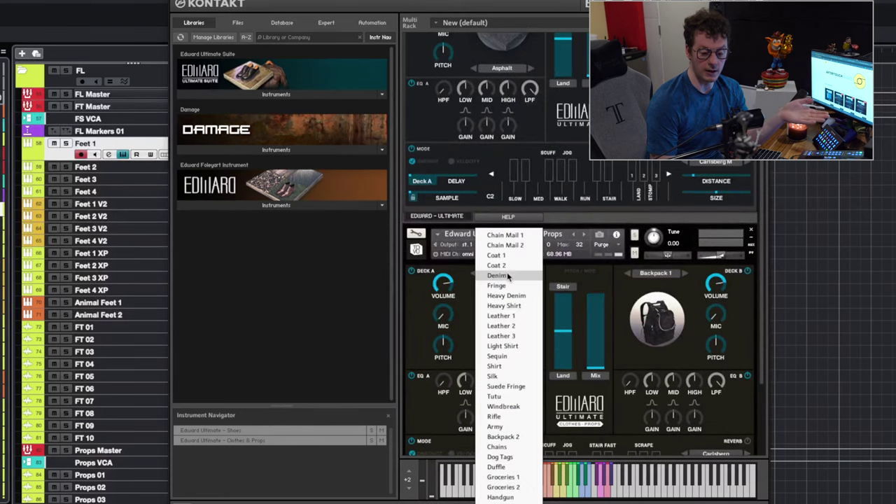
pyautogui.click(506, 316)
pyautogui.click(653, 273)
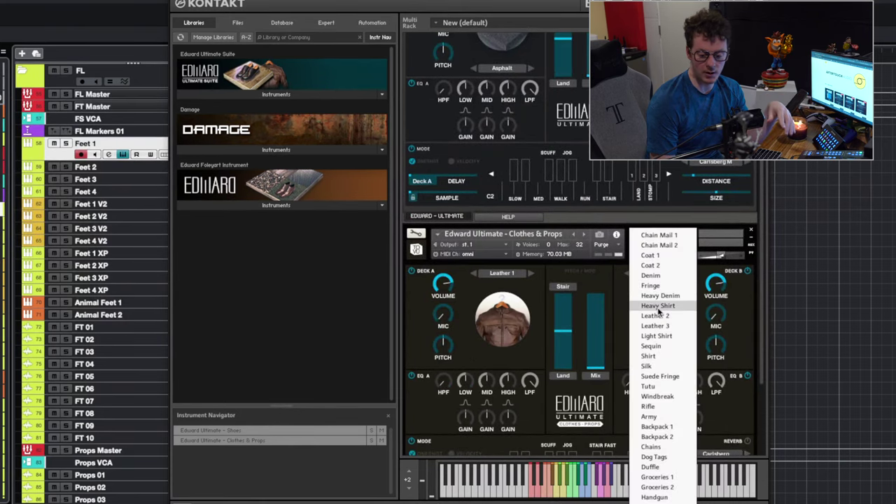
pyautogui.click(668, 436)
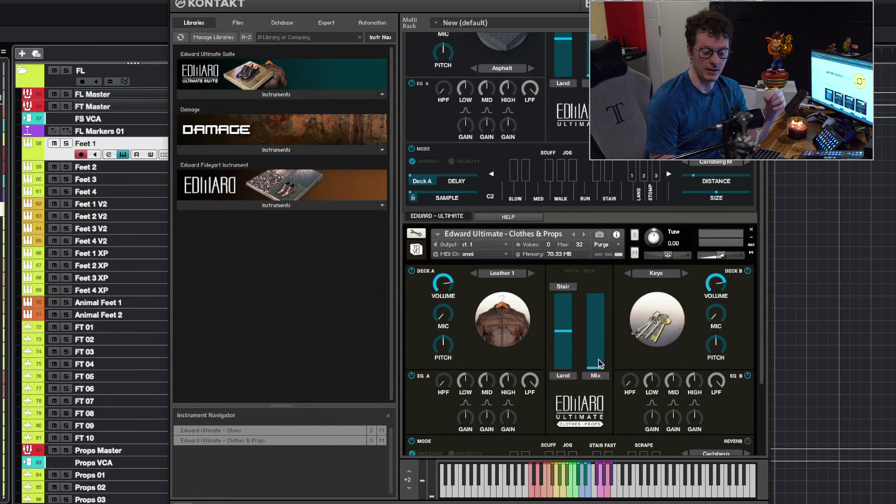
# - Adjust the Mix level, close Kontakt, and return Feet 1 to single height
pyautogui.moveTo(599, 353); pyautogui.dragTo(599, 341)
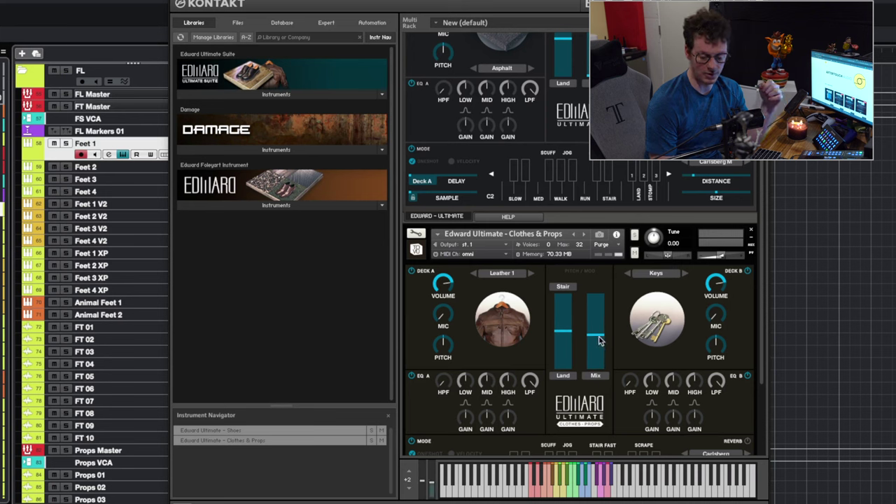
pyautogui.moveTo(599, 341); pyautogui.dragTo(598, 357)
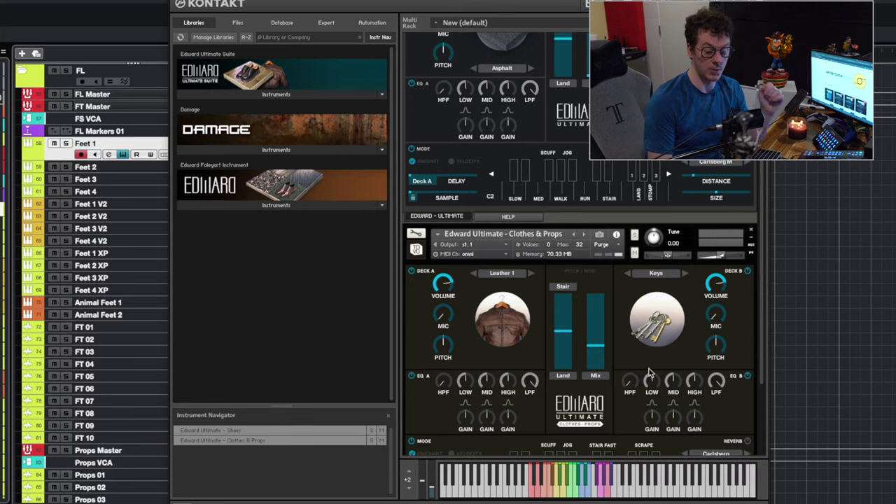
pyautogui.hotkey('ctrl', 'w')
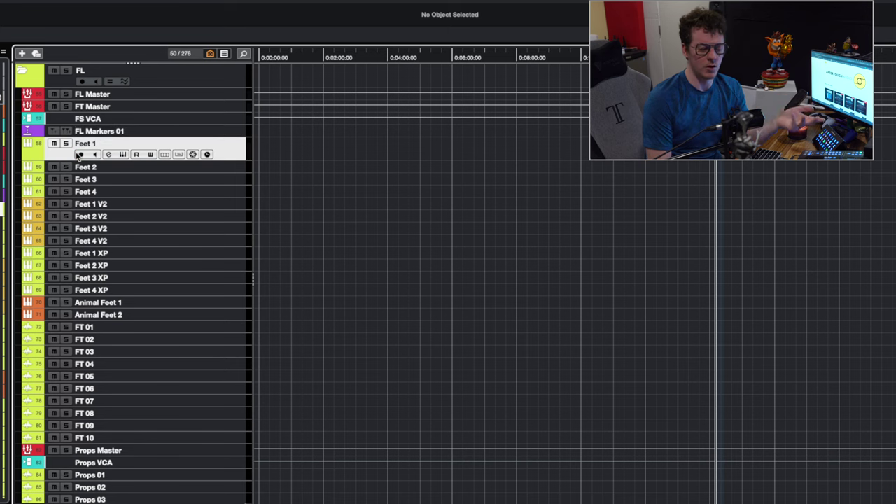
pyautogui.moveTo(64, 161); pyautogui.dragTo(65, 148)
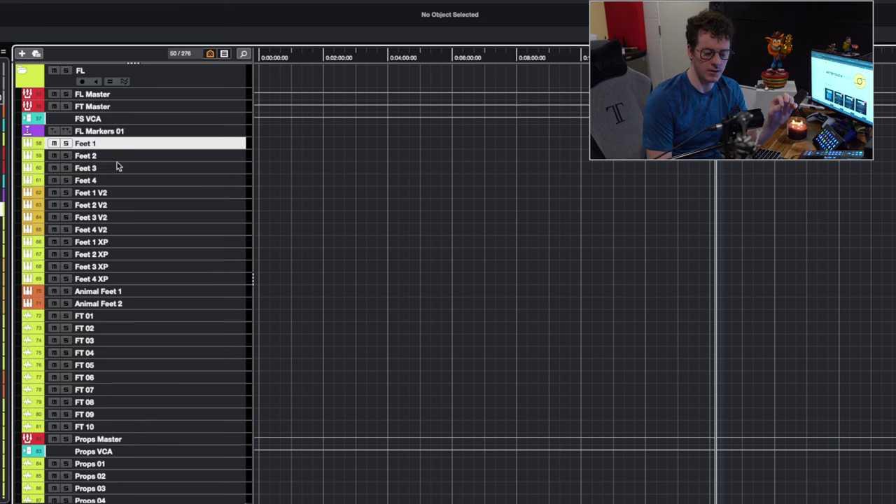
# - Open the Spot – Creatures instrument on the Animal Feet 1 track
pyautogui.keyDown('shift'); pyautogui.click(123, 280); pyautogui.keyUp('shift')
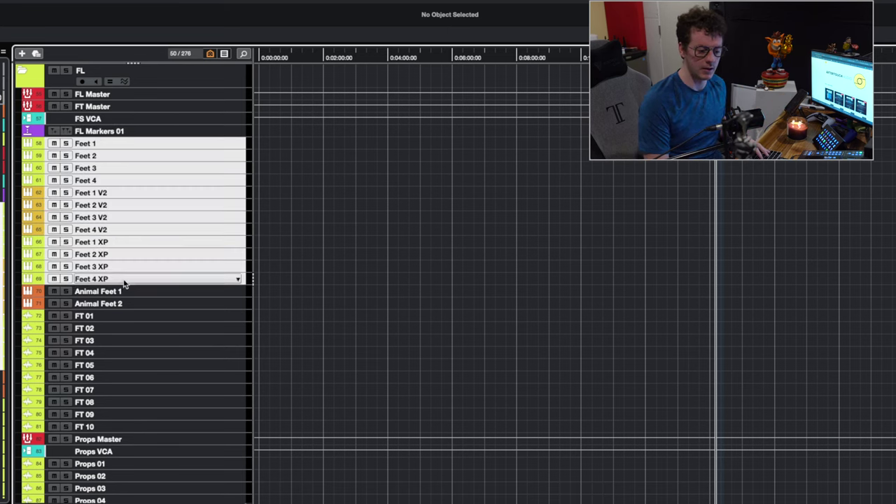
pyautogui.click(133, 292)
pyautogui.press('e')
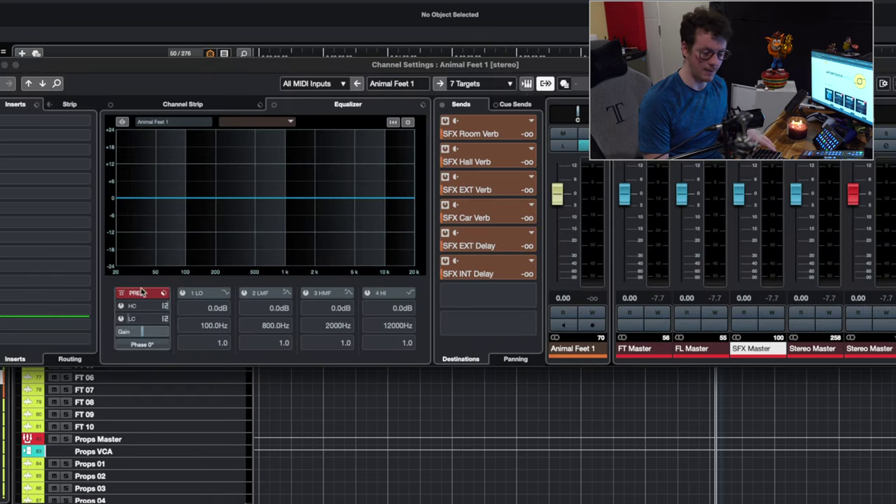
pyautogui.click(526, 84)
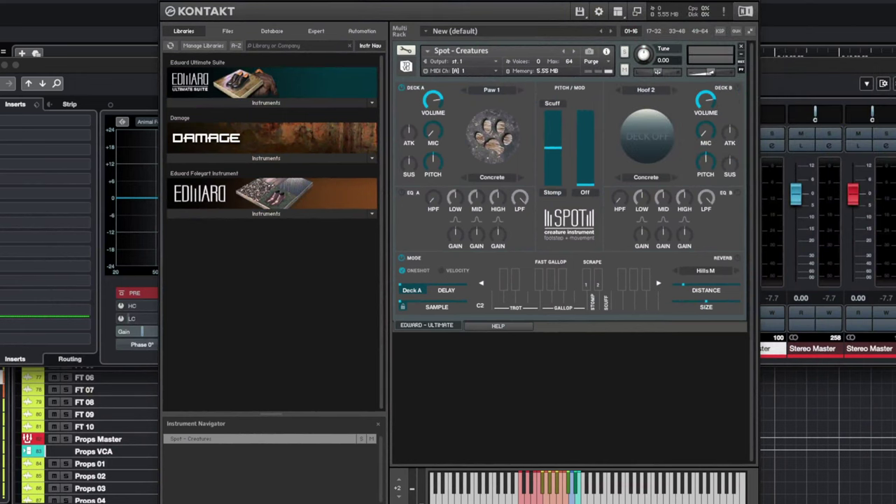
# - Load Dog Tag 1 into Deck B, enable it, raise its level, and close Spot
pyautogui.click(502, 88)
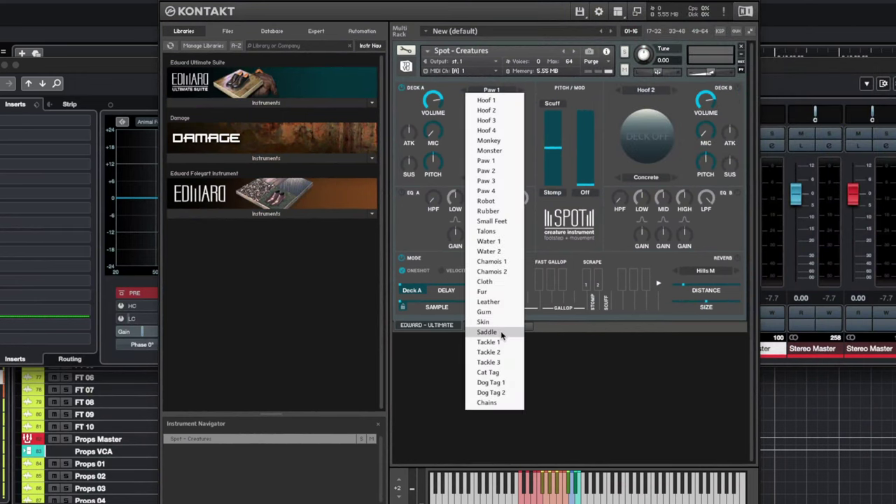
pyautogui.click(626, 112)
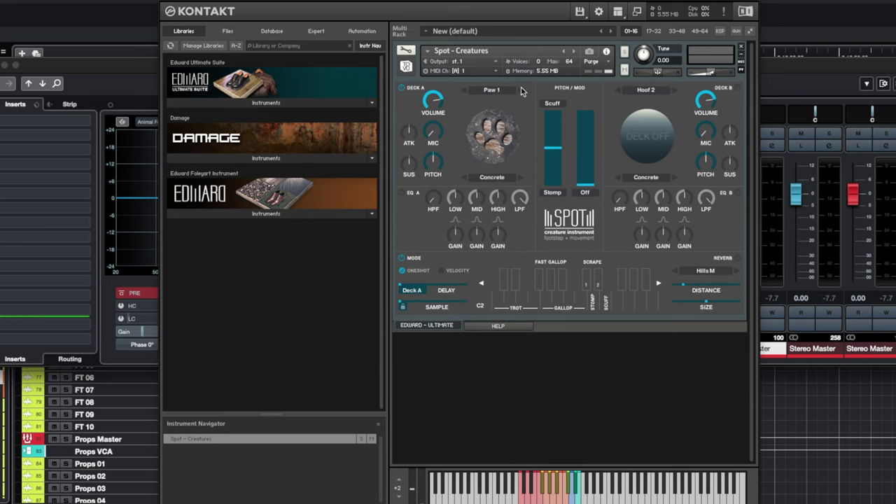
pyautogui.click(649, 91)
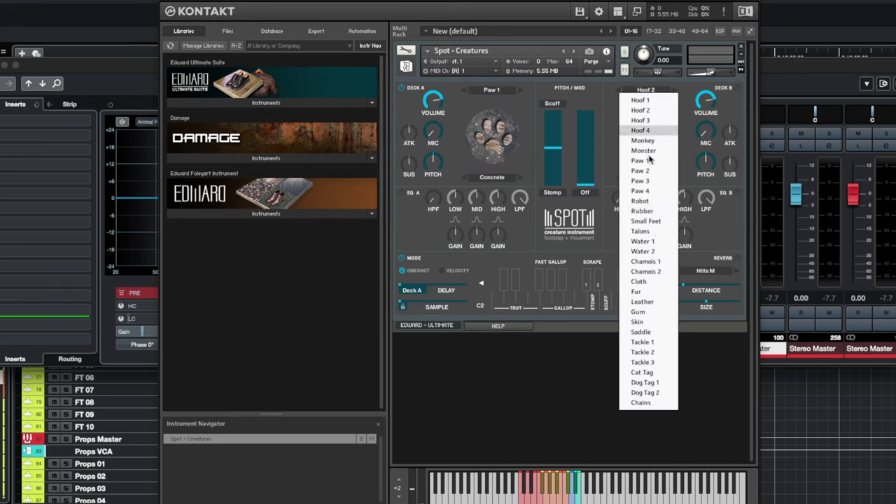
pyautogui.click(657, 383)
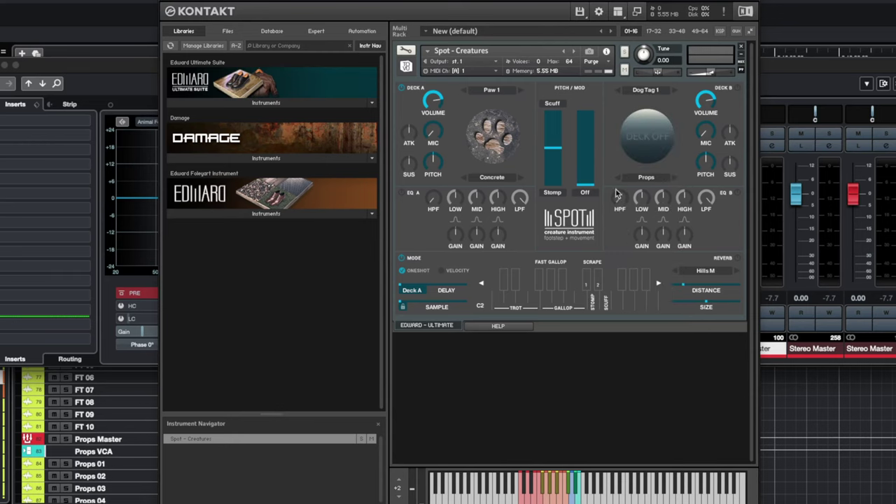
pyautogui.click(736, 88)
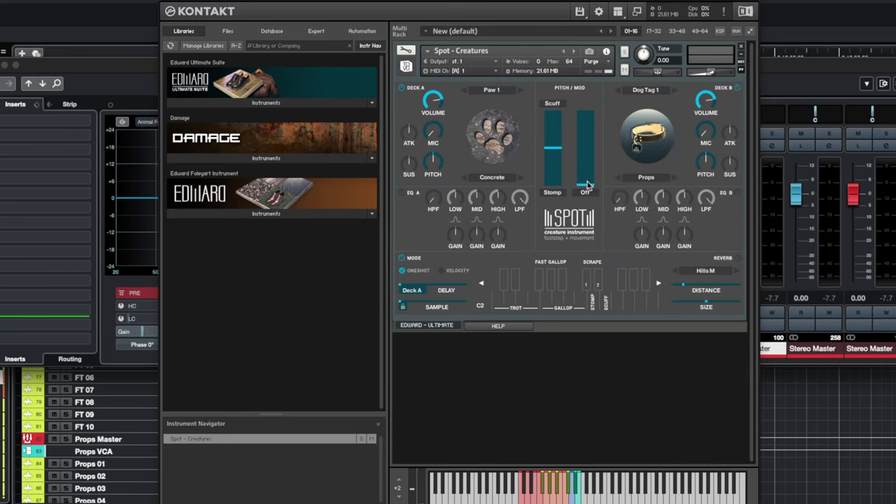
pyautogui.moveTo(587, 184); pyautogui.dragTo(590, 147)
pyautogui.click(86, 176)
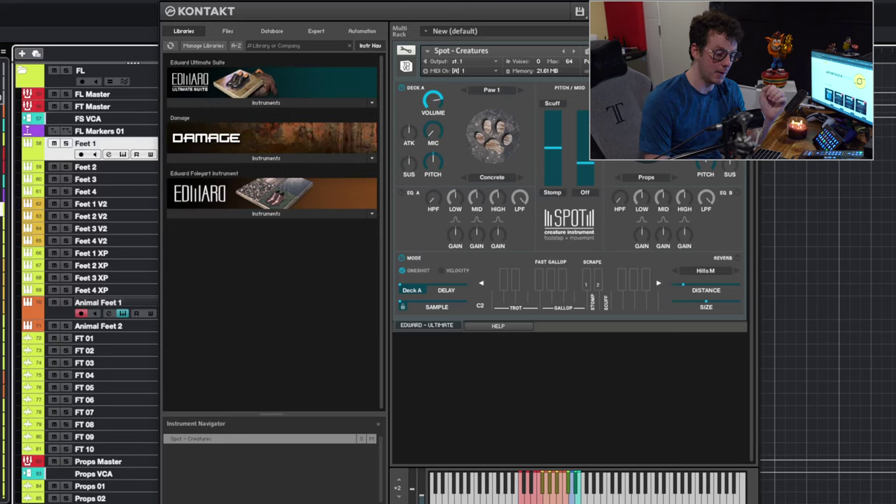
pyautogui.press('Escape')
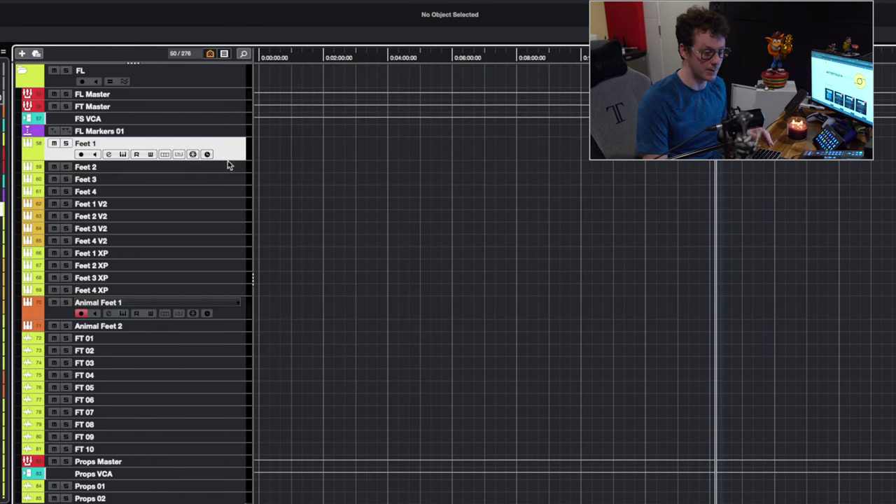
# - Shrink Animal Feet 1 to one row and select tracks FT 01 through FT 10
pyautogui.click(167, 305)
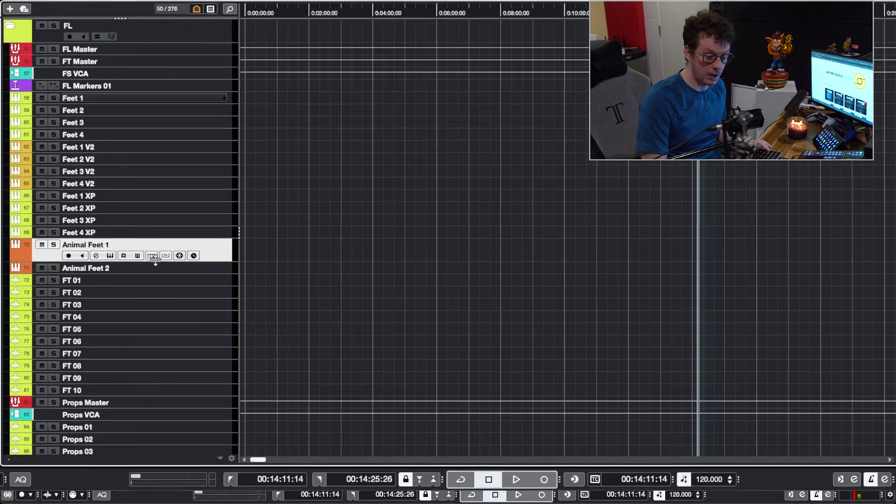
pyautogui.moveTo(205, 260); pyautogui.dragTo(206, 250)
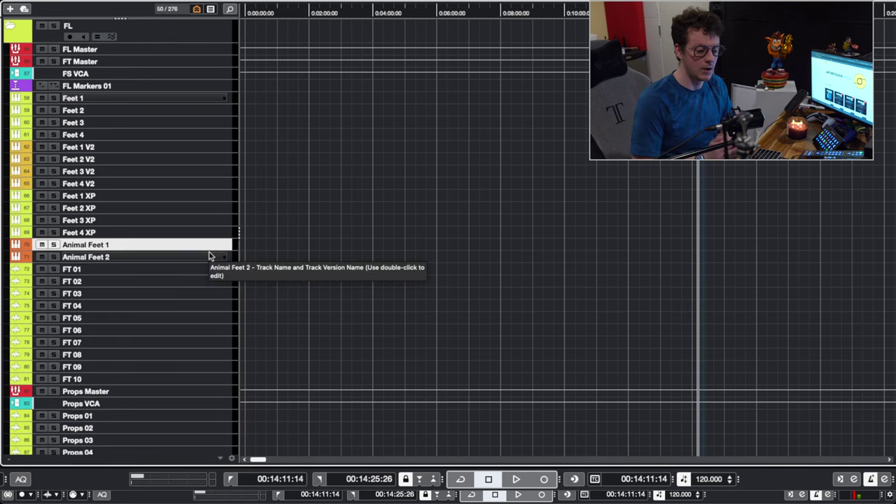
pyautogui.click(180, 269)
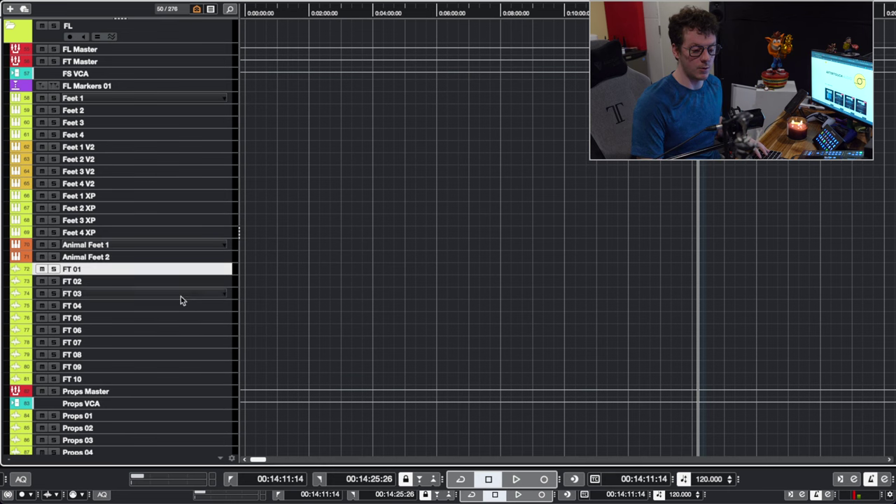
pyautogui.keyDown('shift'); pyautogui.click(166, 378); pyautogui.keyUp('shift')
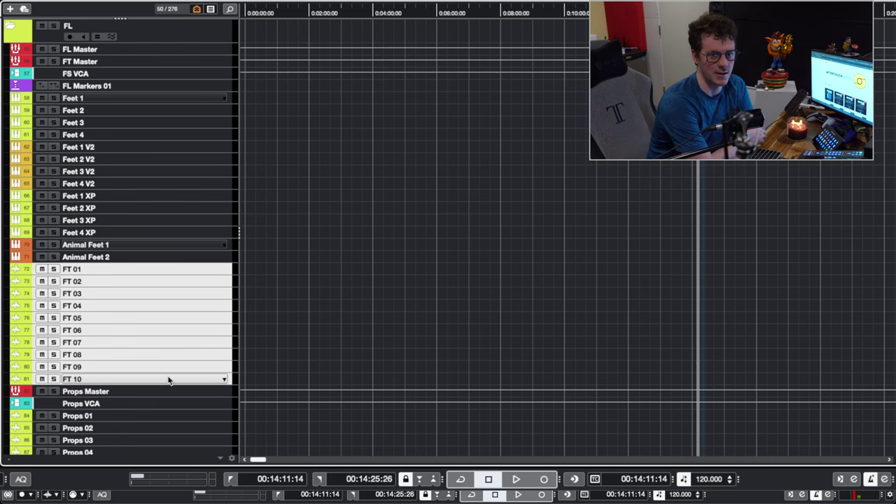
pyautogui.scroll(-5, 168, 380)
pyautogui.click(152, 98)
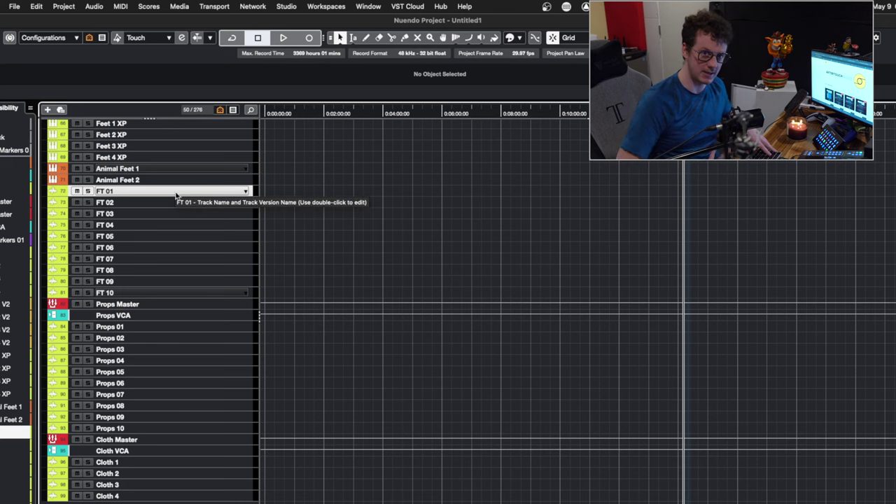
pyautogui.press('e')
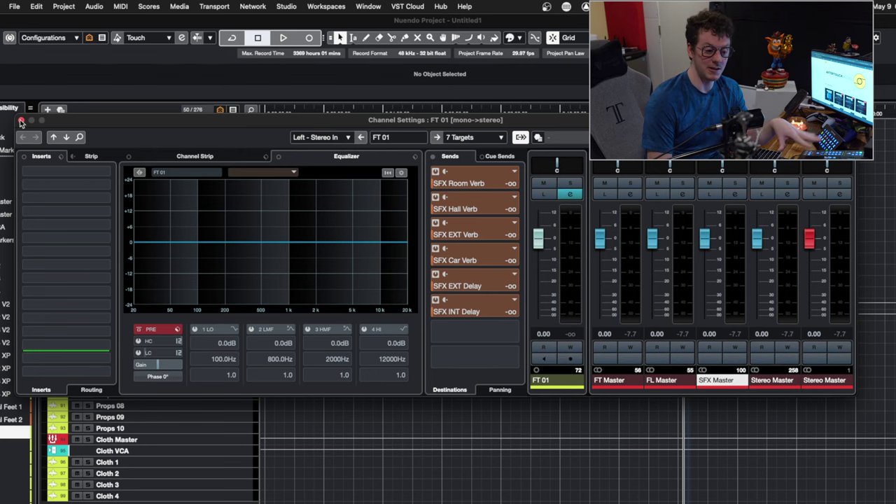
pyautogui.press('e')
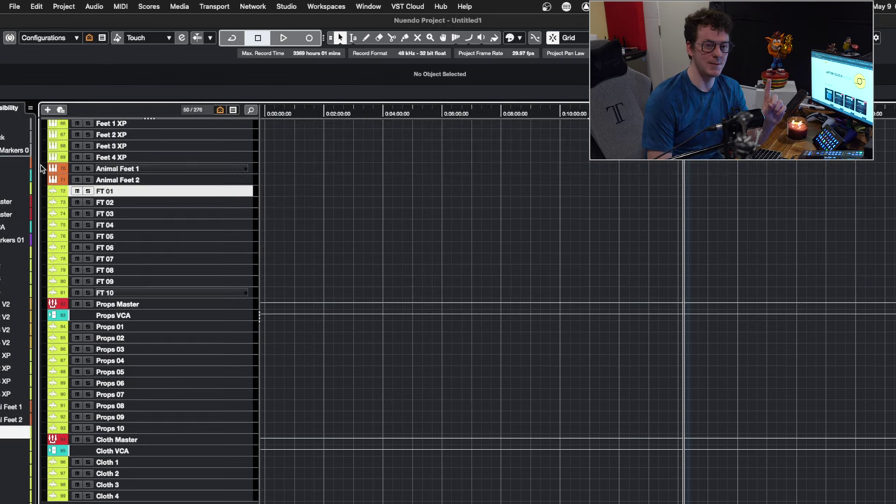
pyautogui.click(215, 328)
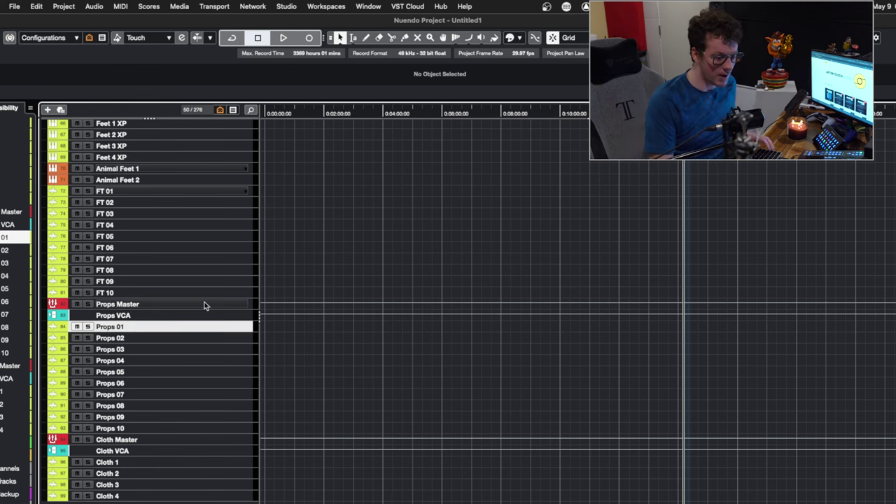
pyautogui.click(204, 304)
pyautogui.press('e')
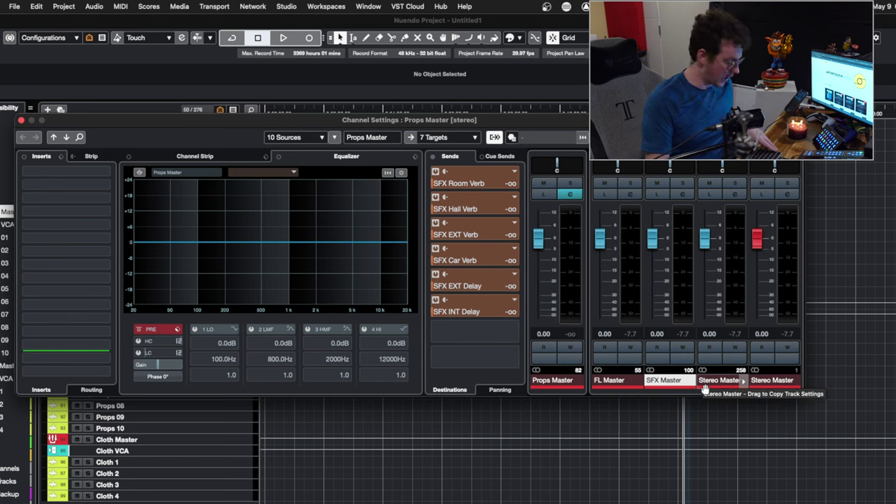
pyautogui.press('Escape')
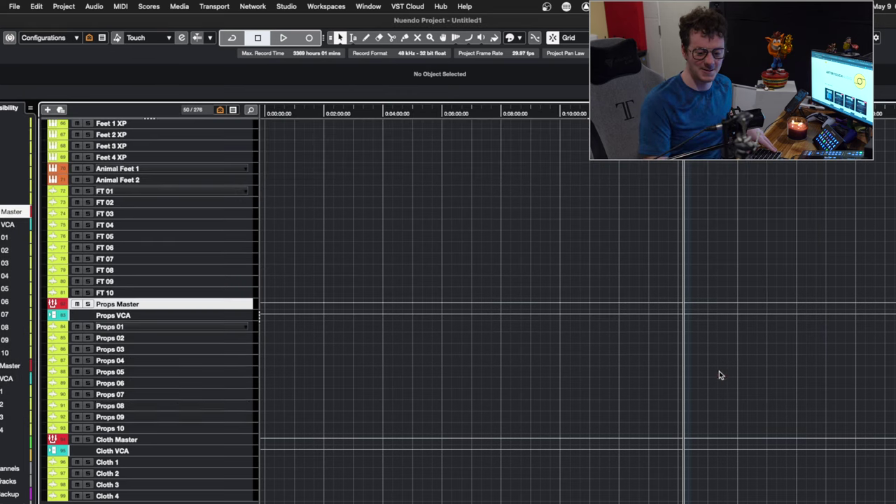
pyautogui.click(156, 327)
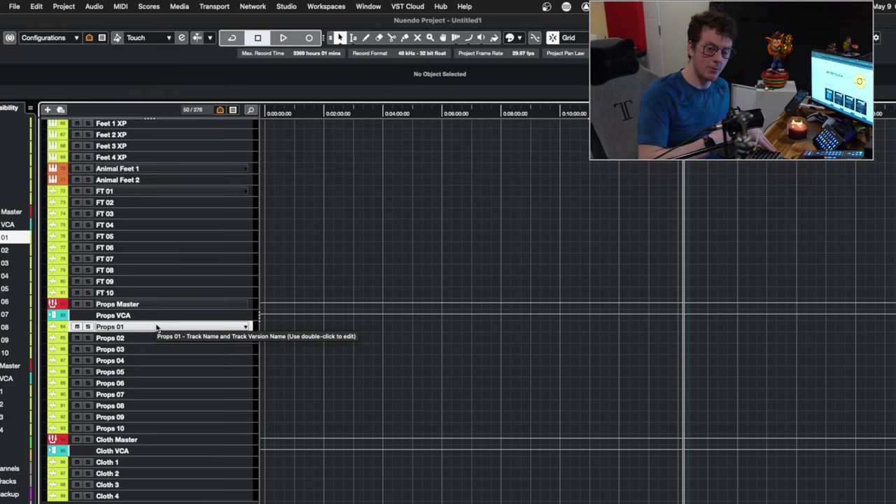
pyautogui.press('e')
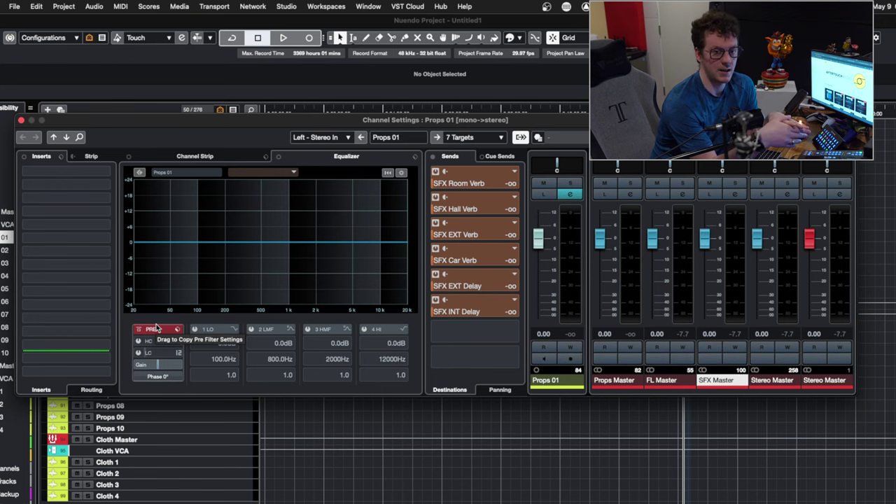
pyautogui.click(334, 435)
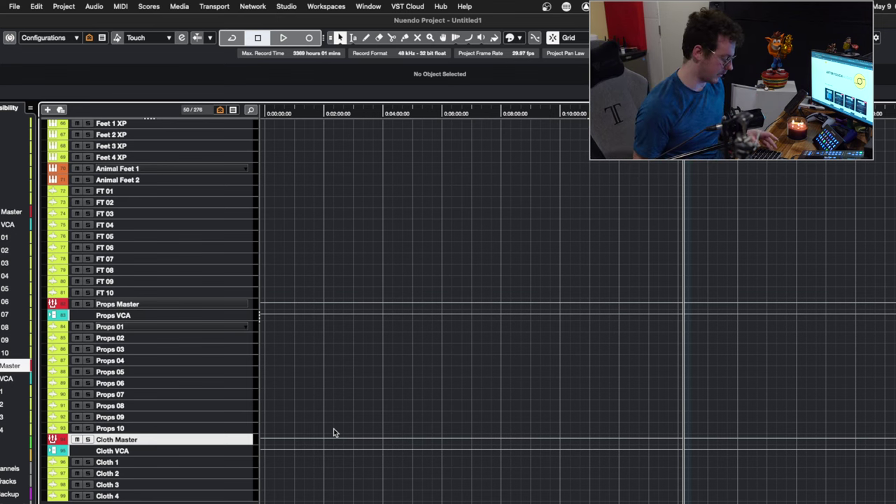
# - View and close Cloth Master's Channel Settings, then select the Cloth 1 track
pyautogui.press('e')
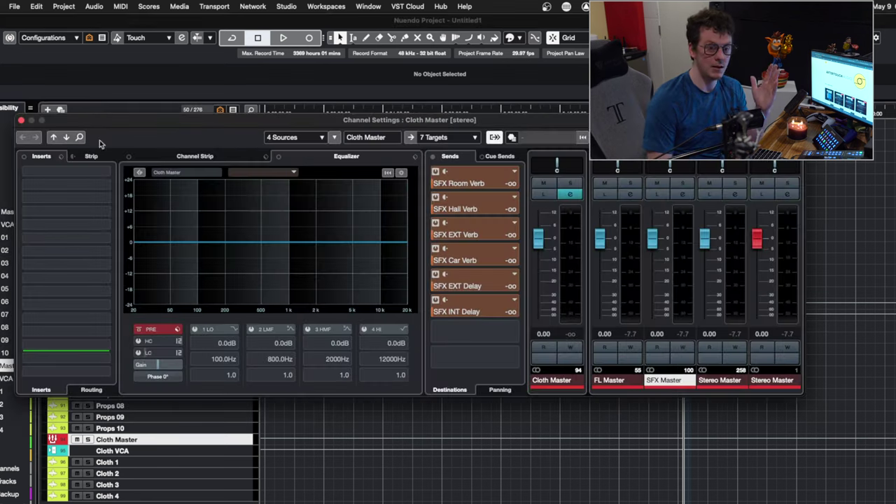
pyautogui.click(21, 120)
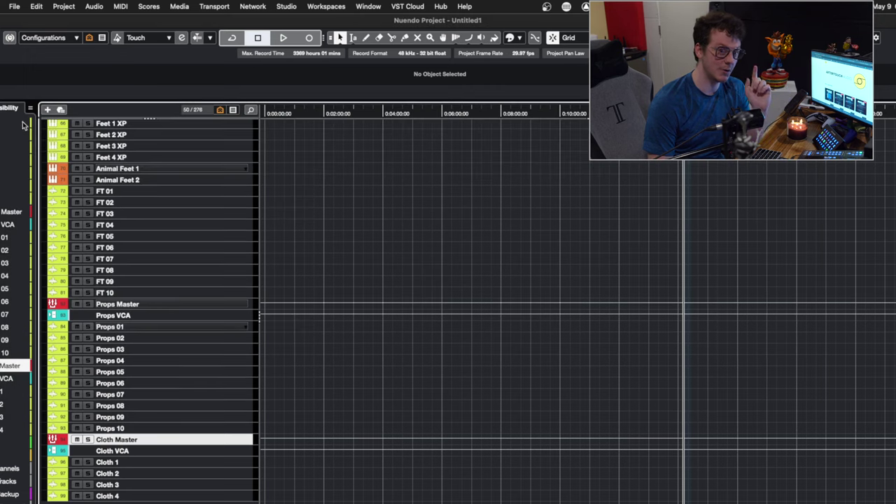
pyautogui.click(147, 462)
# - Open Cloth 1's channel settings and bring up its Reformer Pro editor with the Polyester and Leather layers
pyautogui.press('e')
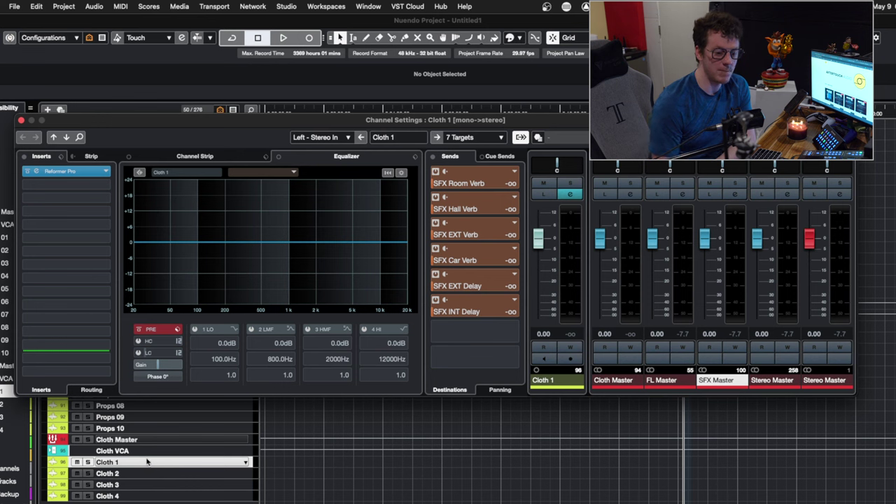
pyautogui.click(67, 174)
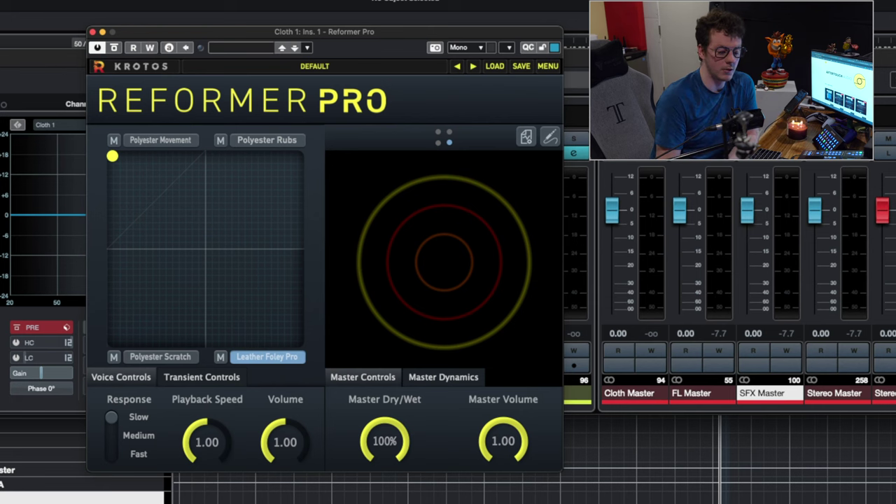
# - Close Cloth 1's Channel Settings window, leaving the Reformer Pro editor on screen
pyautogui.press('F3')
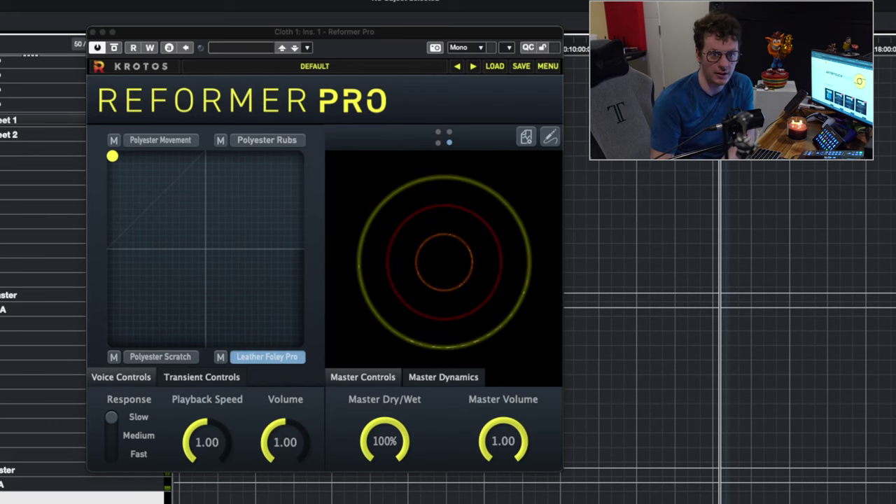
# - Move the Reformer Pro XY blend from Polyester Movement fully to the Leather Foley Pro corner
pyautogui.moveTo(112, 156); pyautogui.dragTo(371, 426)
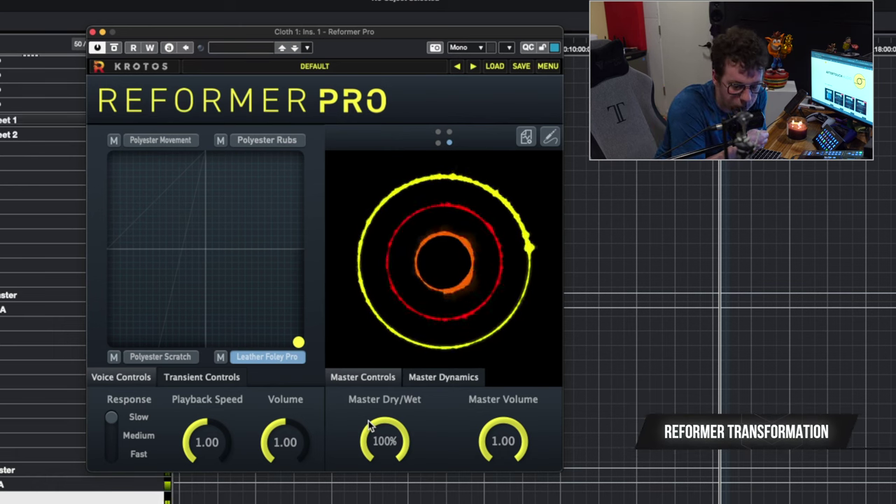
pyautogui.click(242, 500)
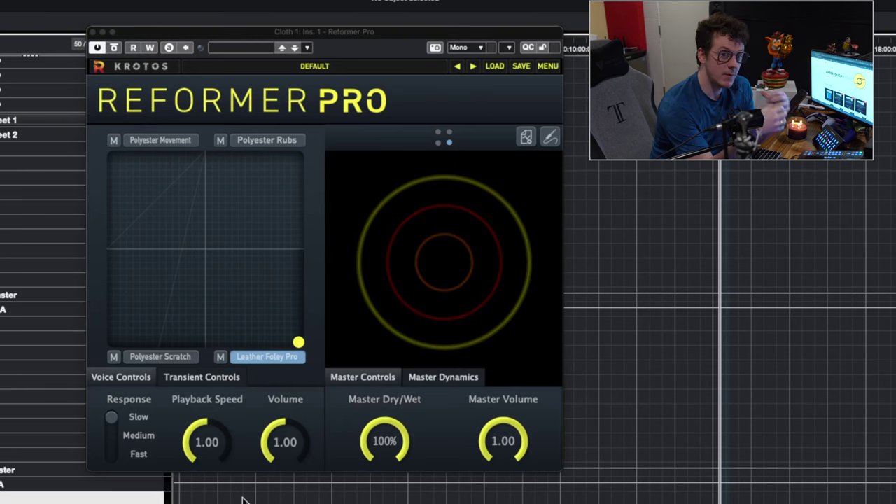